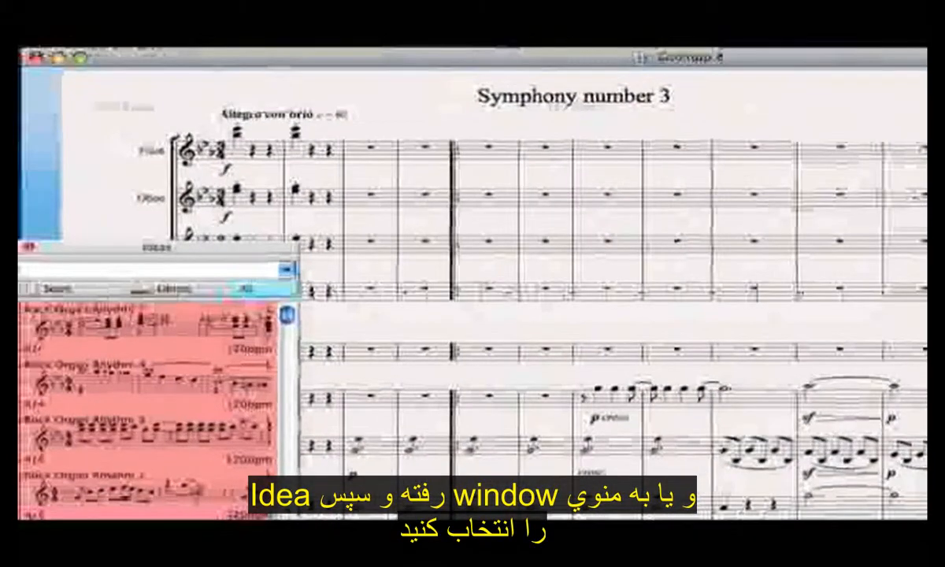
Reposition the Ideas window beside the score's opening staves and search all ideas for "drum beat".
left_click_drag(250, 246, 259, 78)
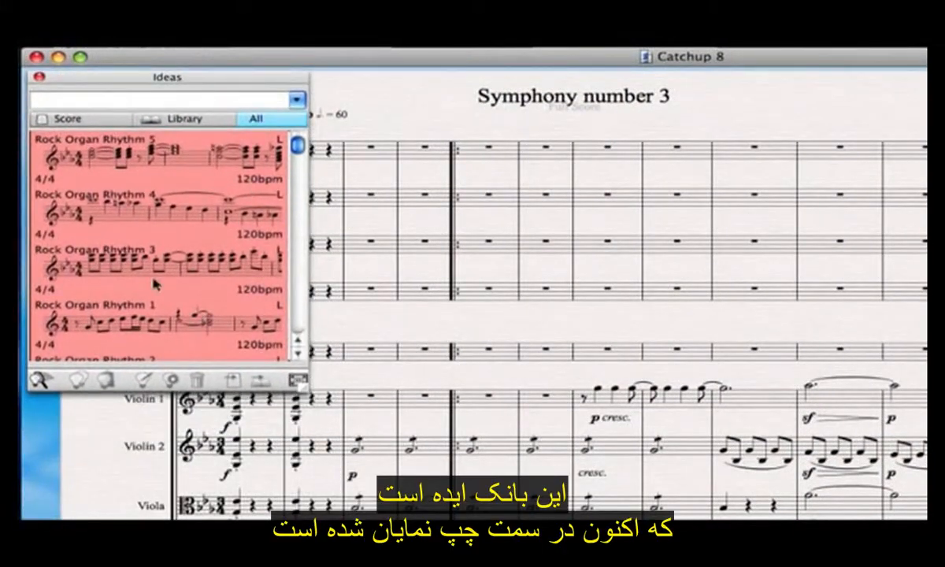
mouse_move(193, 243)
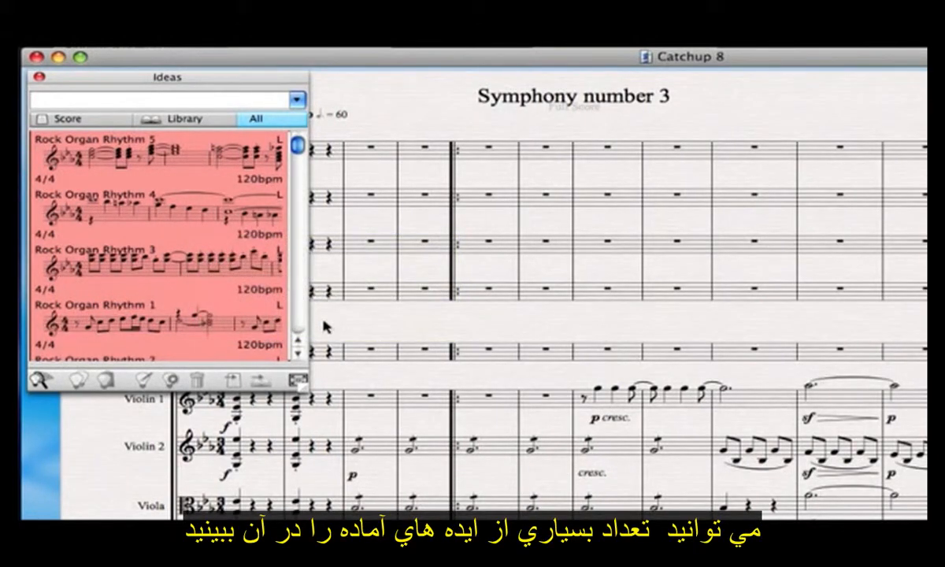
left_click(228, 101)
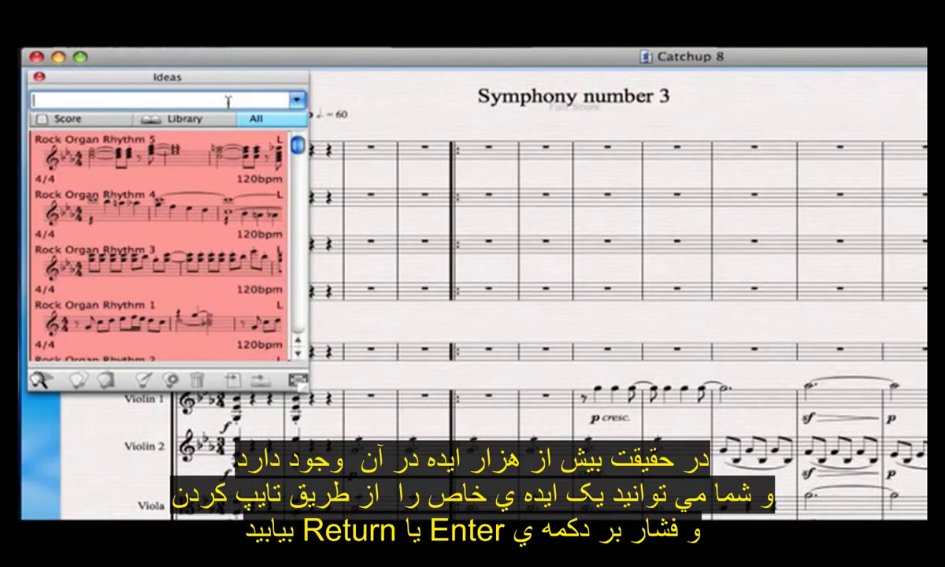
type("drum beat")
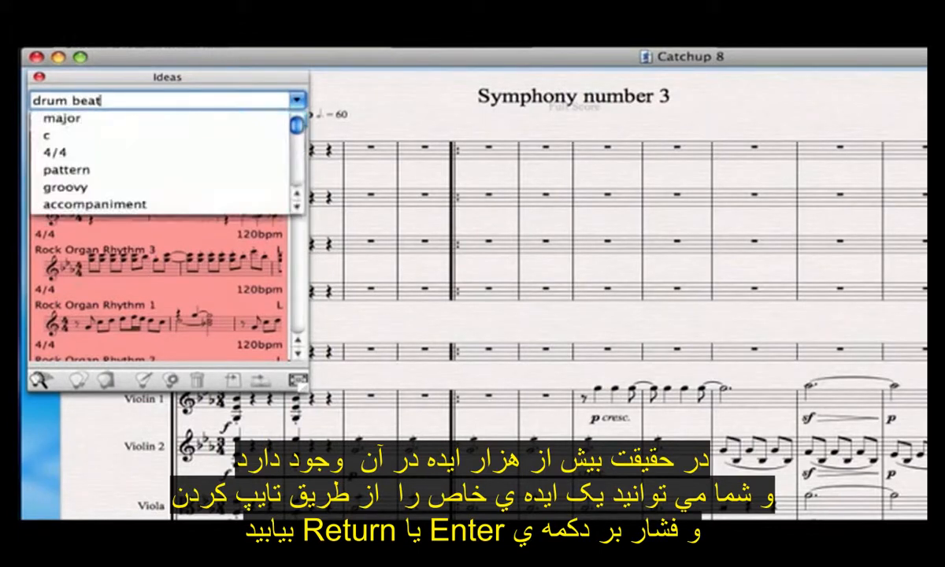
key("Return")
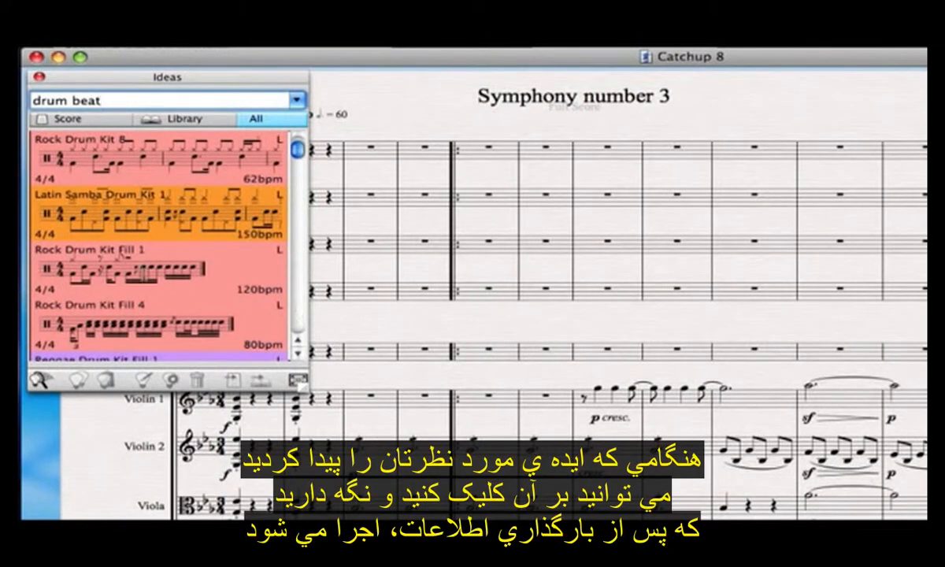
Audition the Rock Drum Kit Fill 1 and Dance Drum Kit 2 ideas from the search results.
left_click(143, 272)
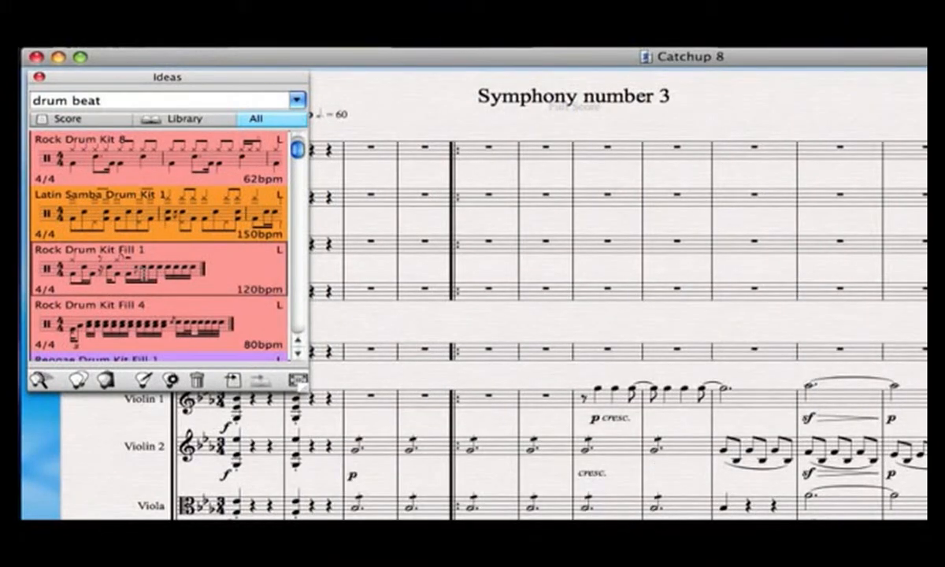
left_click(298, 306)
left_click(298, 306)
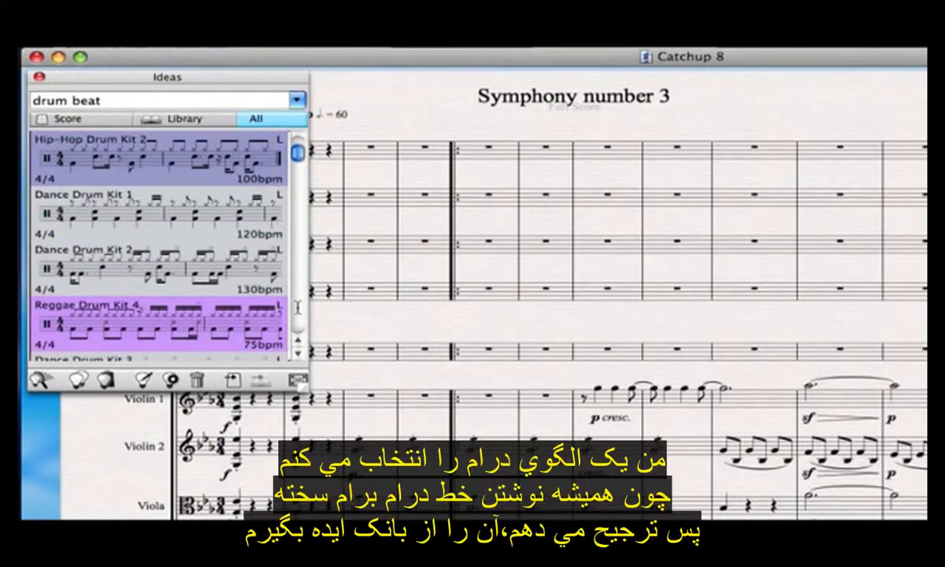
left_click(158, 256)
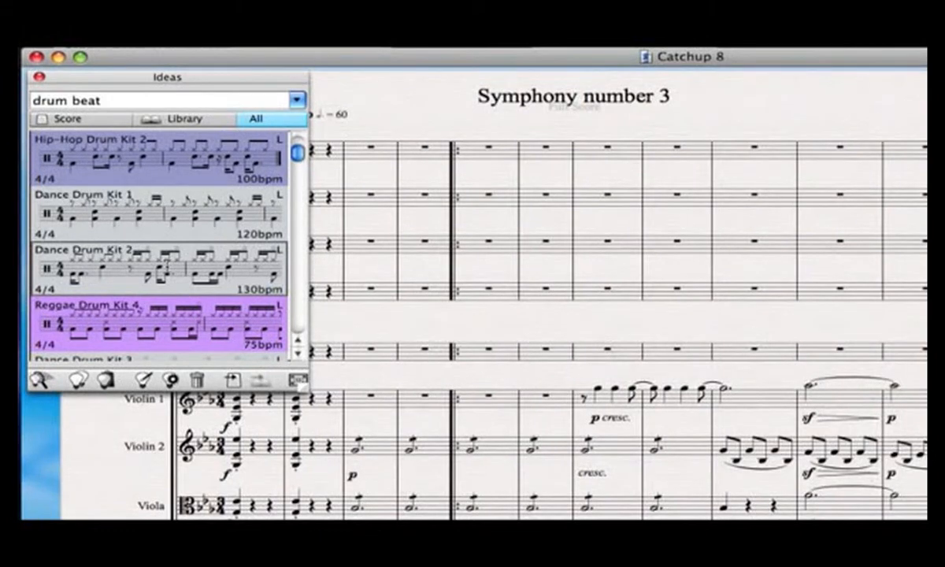
mouse_move(161, 254)
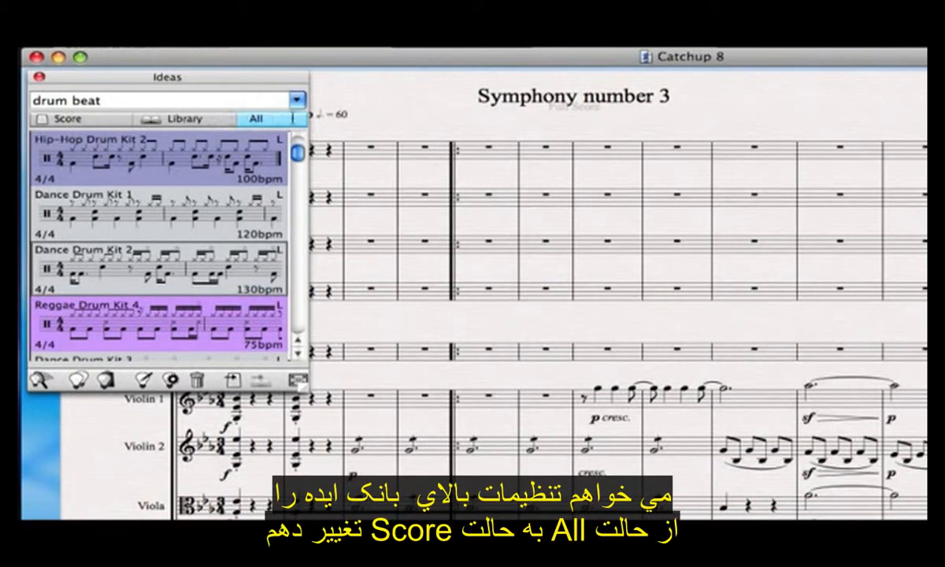
Limit the Ideas list to those stored in the current score and clear the search text.
left_click(88, 120)
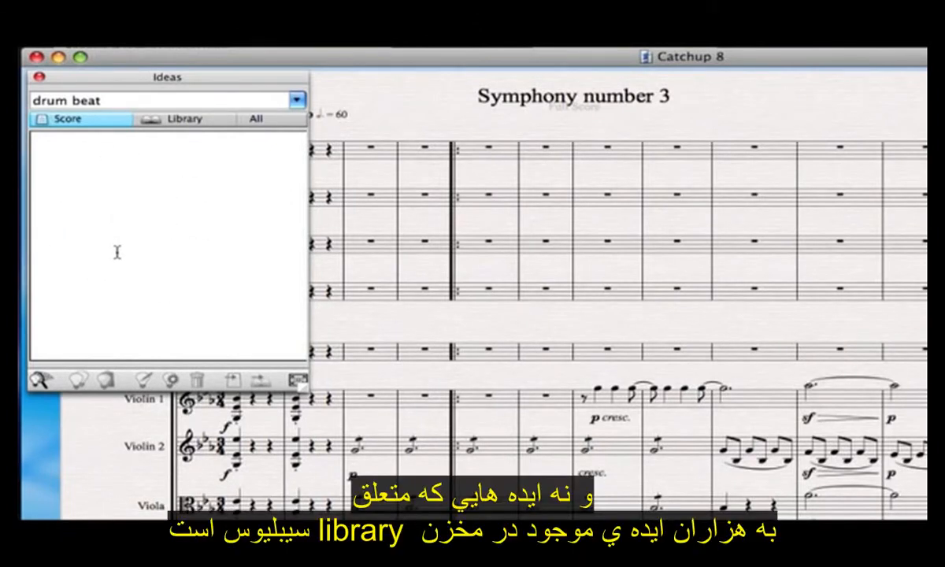
triple_click(103, 100)
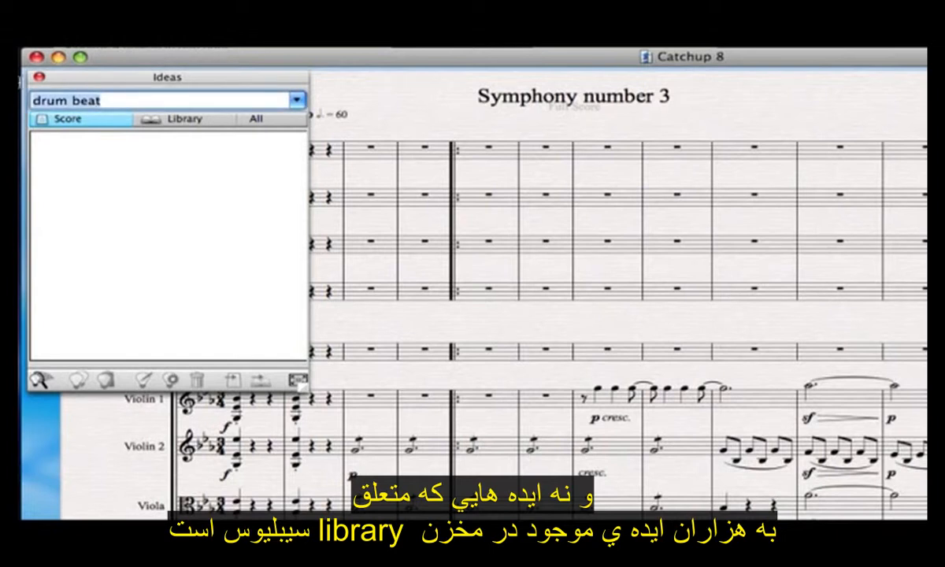
key("BackSpace")
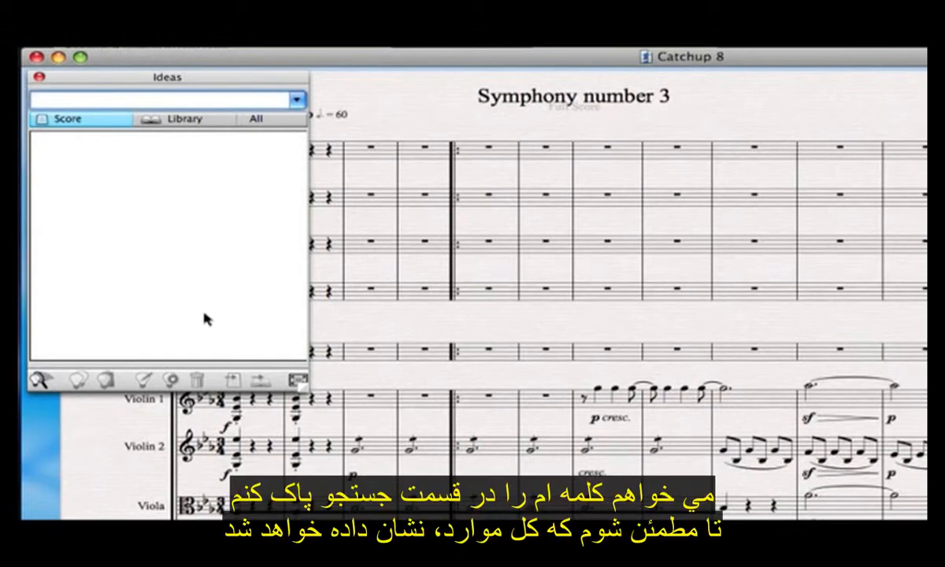
Capture the Violoncello theme from bar 3 through bar 9 as a new idea.
left_click(431, 328)
left_click_drag(431, 332, 586, 263)
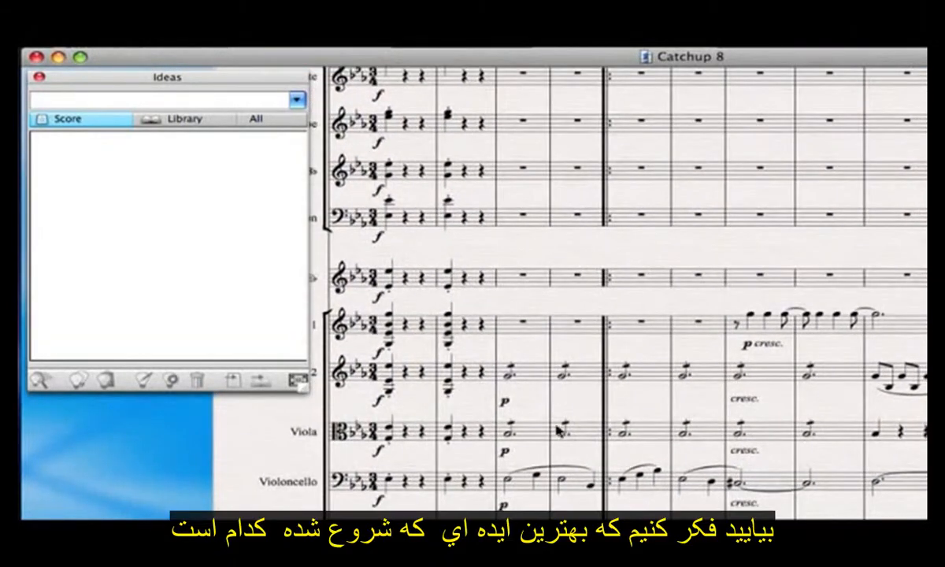
left_click_drag(573, 419, 560, 280)
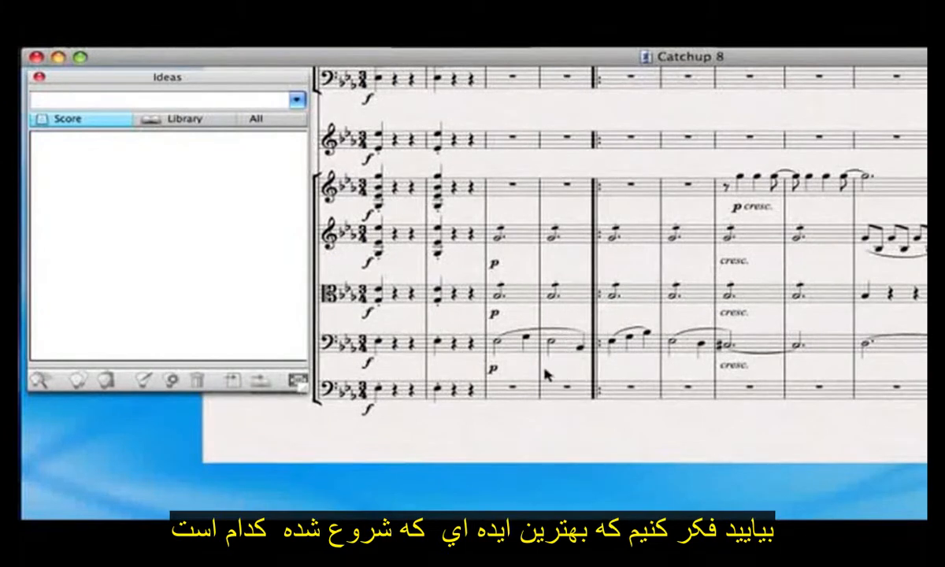
left_click(515, 350)
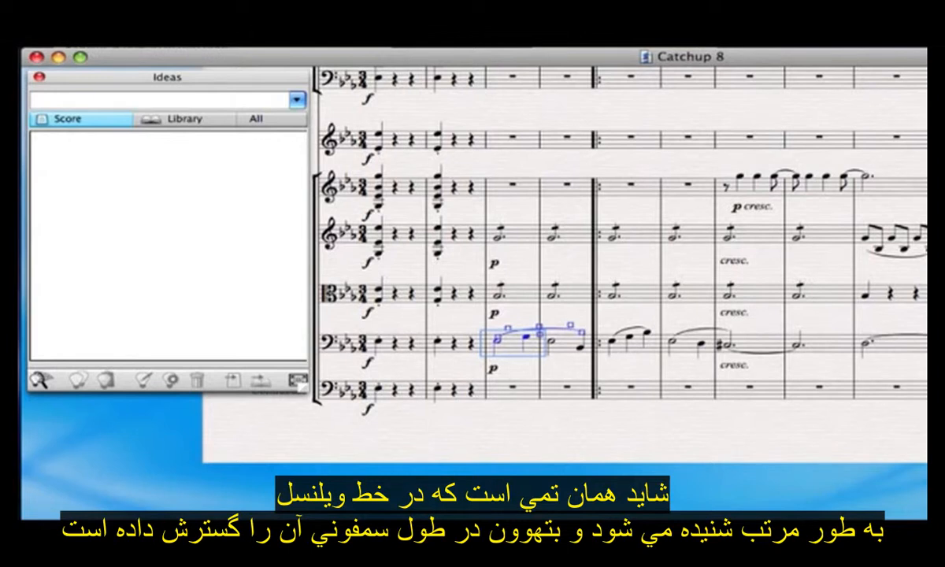
left_click(868, 369, "shift")
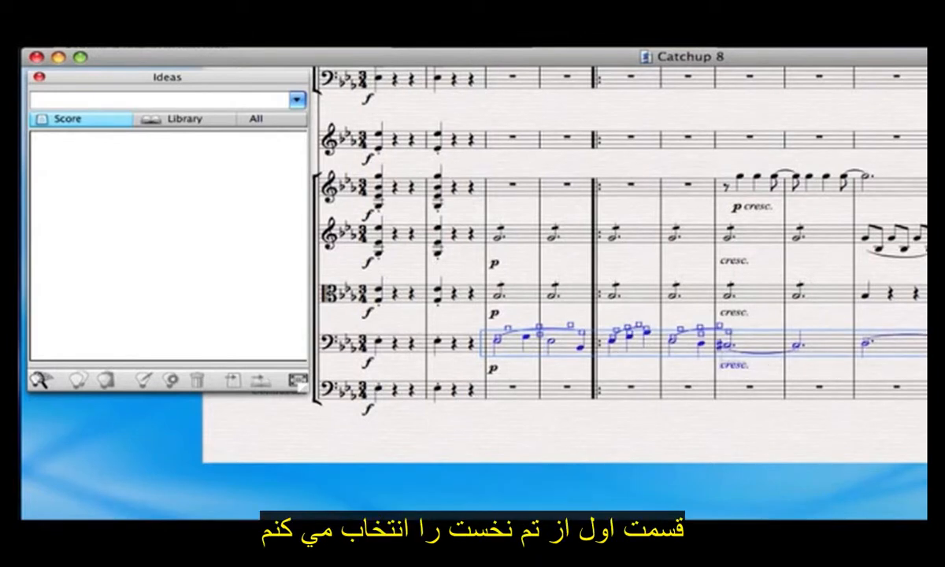
left_click(41, 383)
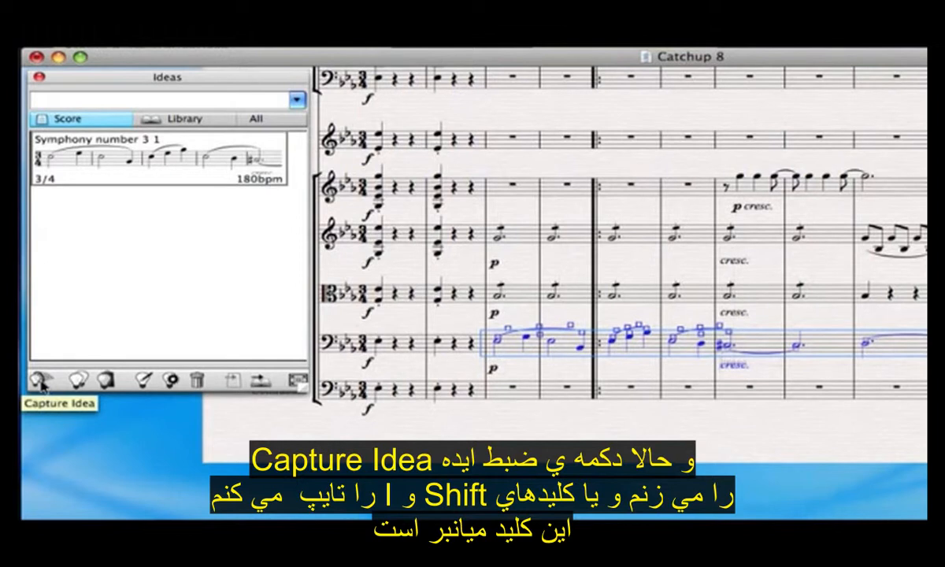
mouse_move(102, 154)
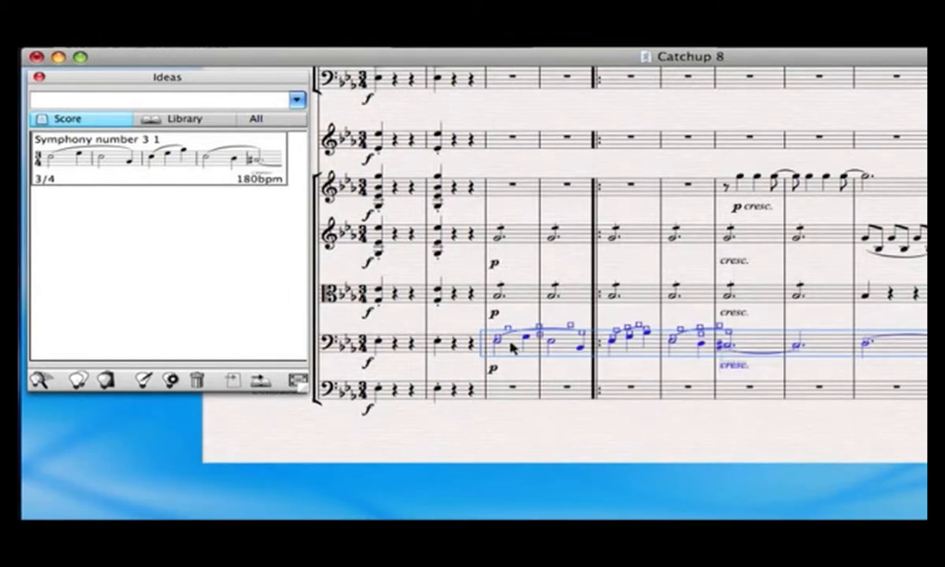
Capture the Violin 1 answering phrase in bars 7 to 9 as another idea.
left_click(584, 203)
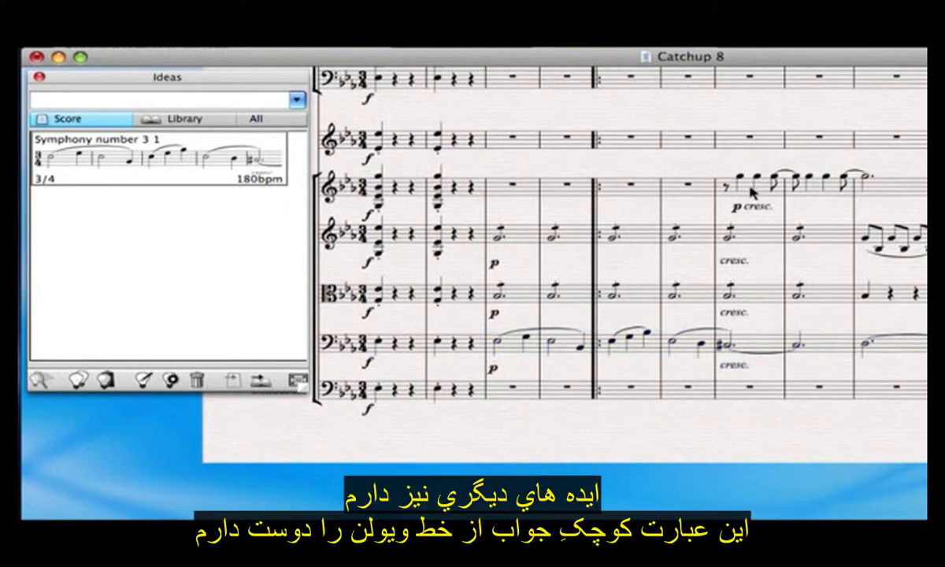
left_click(728, 180)
left_click(878, 187, "shift")
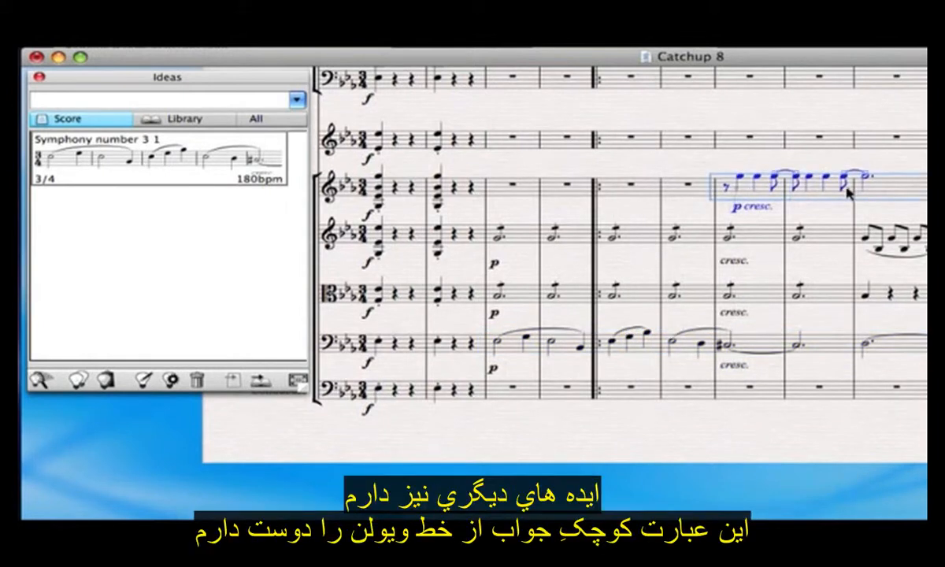
key("shift+i")
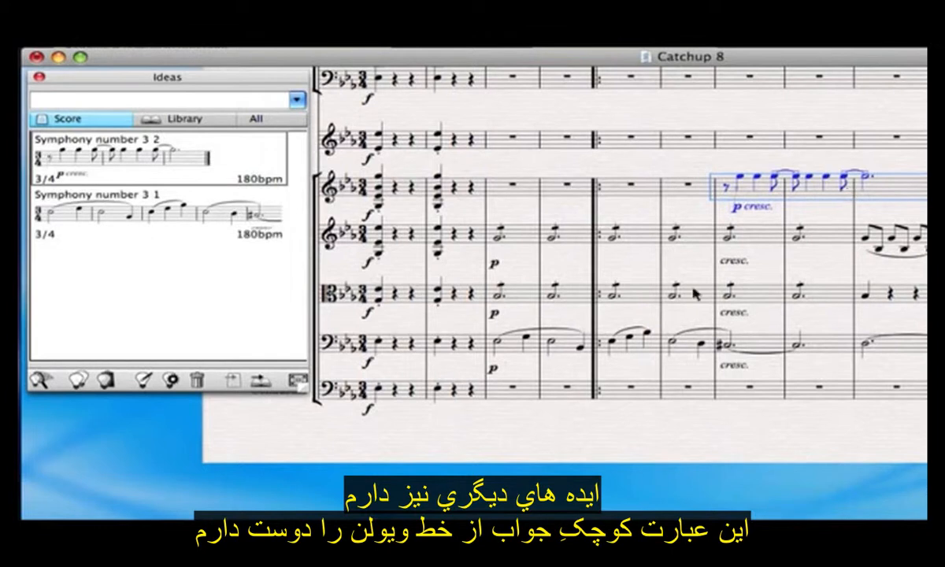
Capture the opening chord in bar 1 across all string staves, Violin 1 to Contrabass, as an idea.
left_click(379, 183)
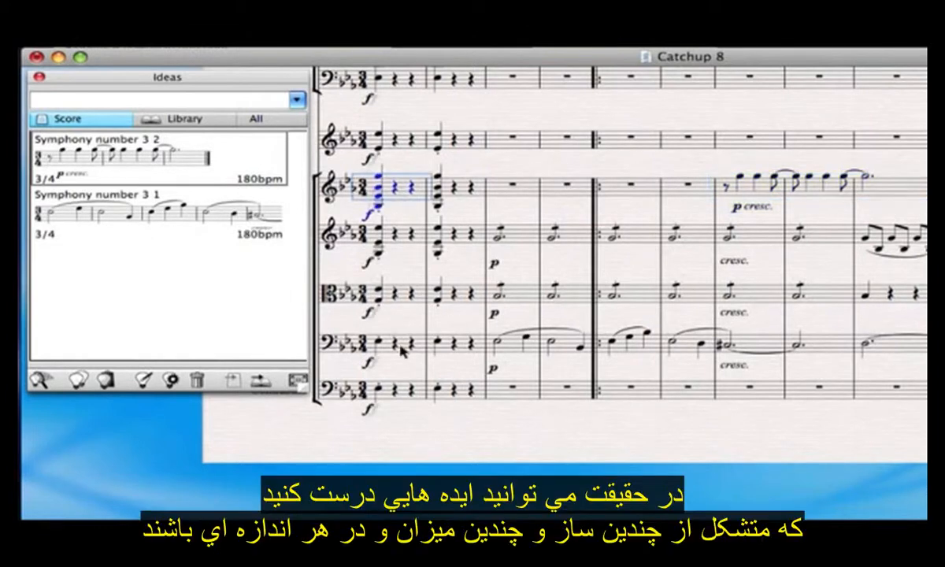
left_click(404, 398, "shift")
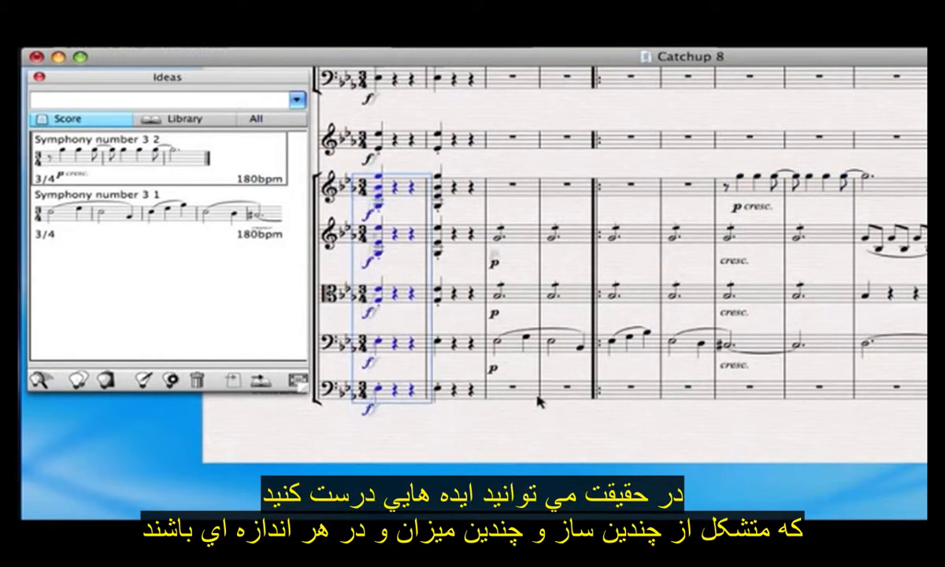
key("shift+i")
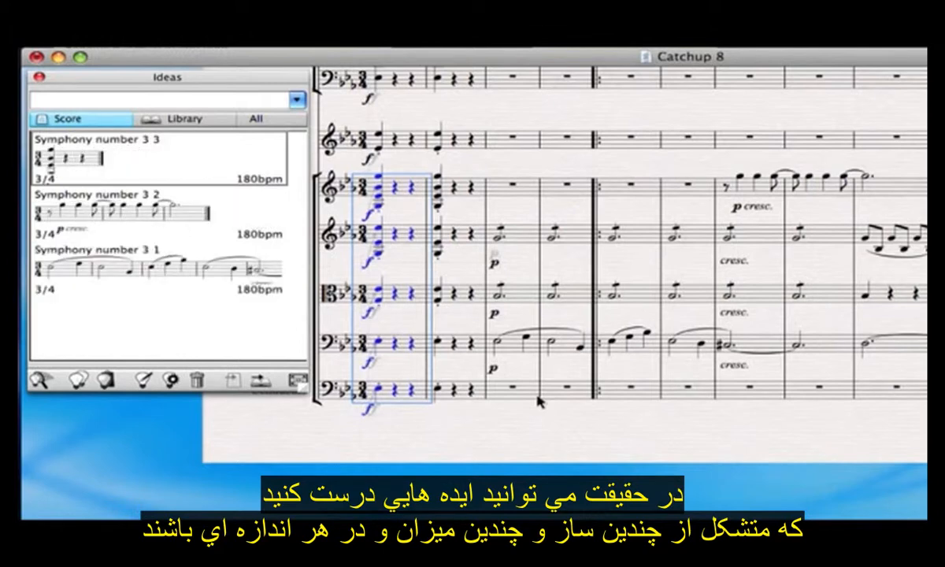
Capture the sf marking, diminuendo hairpin and p dynamic below the Viola staff as an idea.
left_click_drag(765, 436, 585, 456)
left_click(771, 334)
left_click(795, 335, "super")
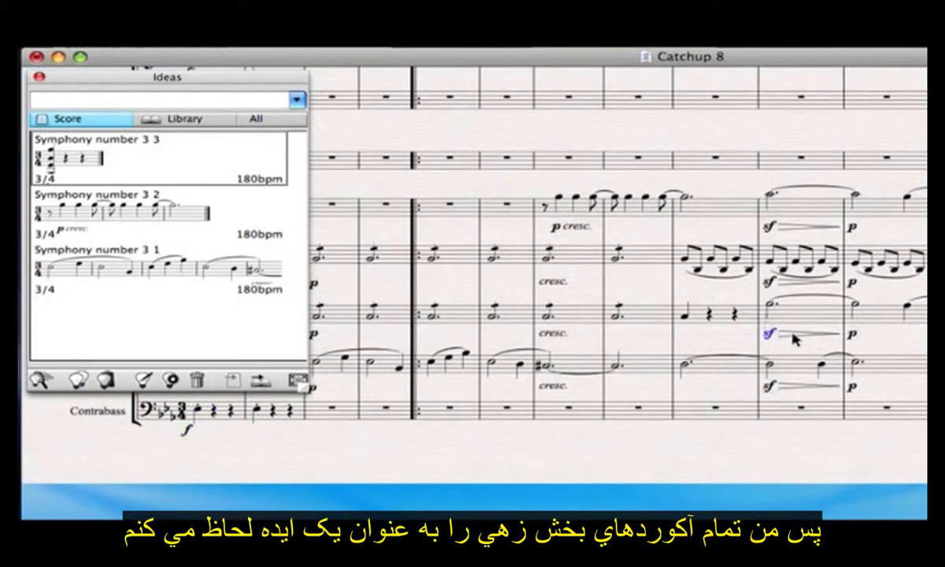
left_click(851, 336, "super")
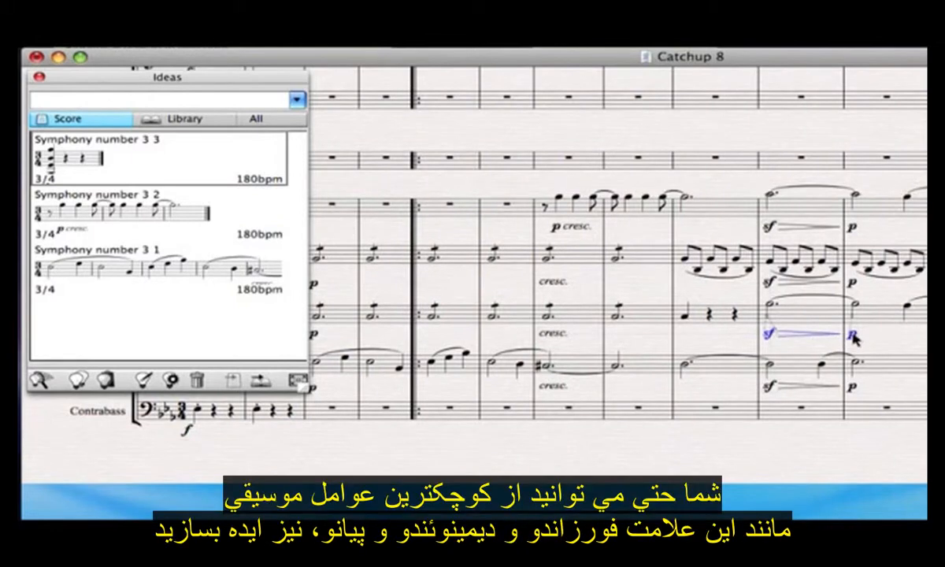
key("shift+i")
Capture the four empty Flute bars that follow the start-repeat barline as an idea.
left_click_drag(595, 134, 780, 298)
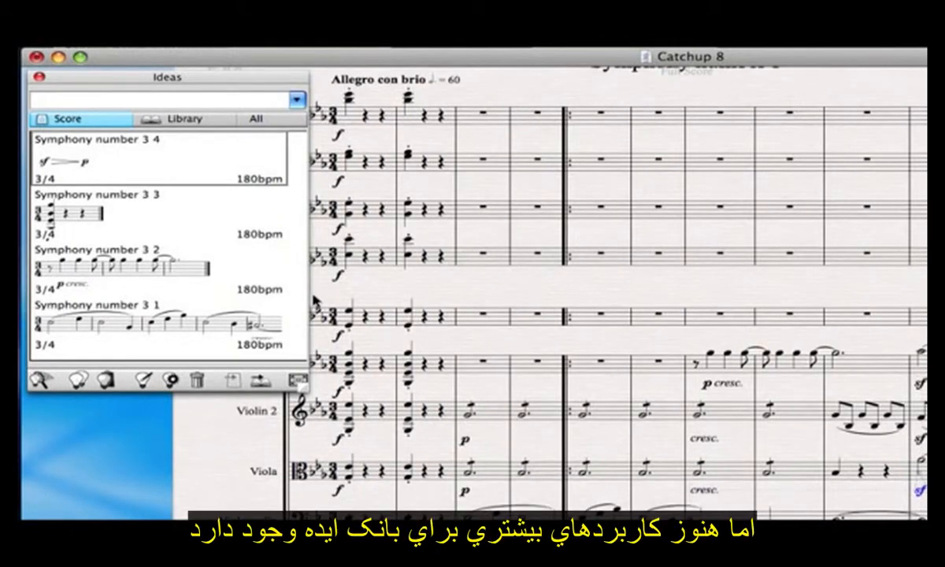
mouse_move(243, 320)
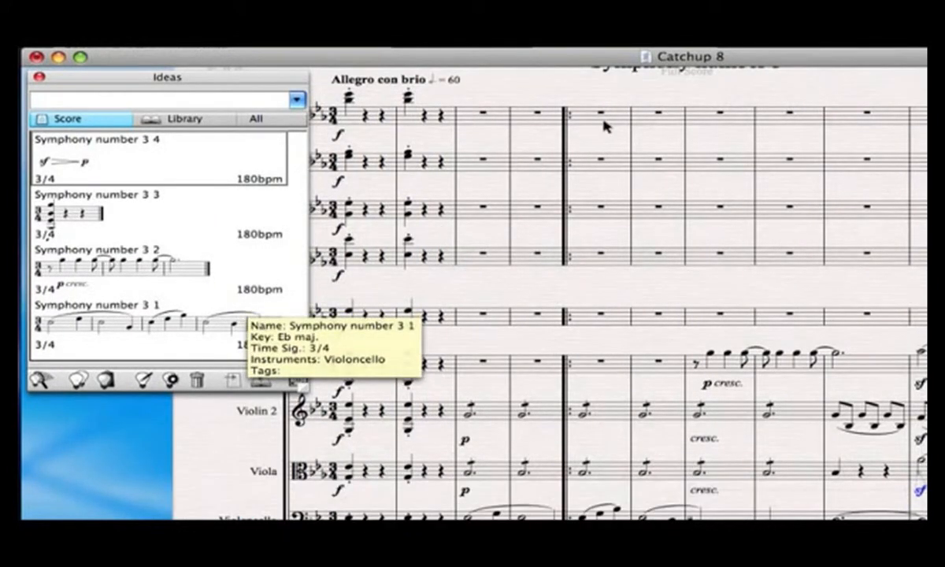
left_click(579, 118)
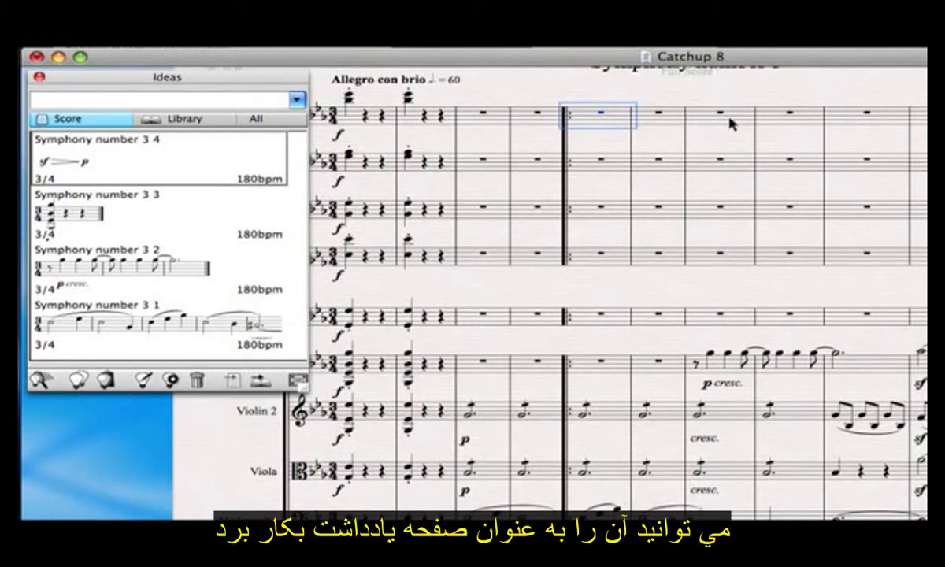
left_click(784, 122, "shift")
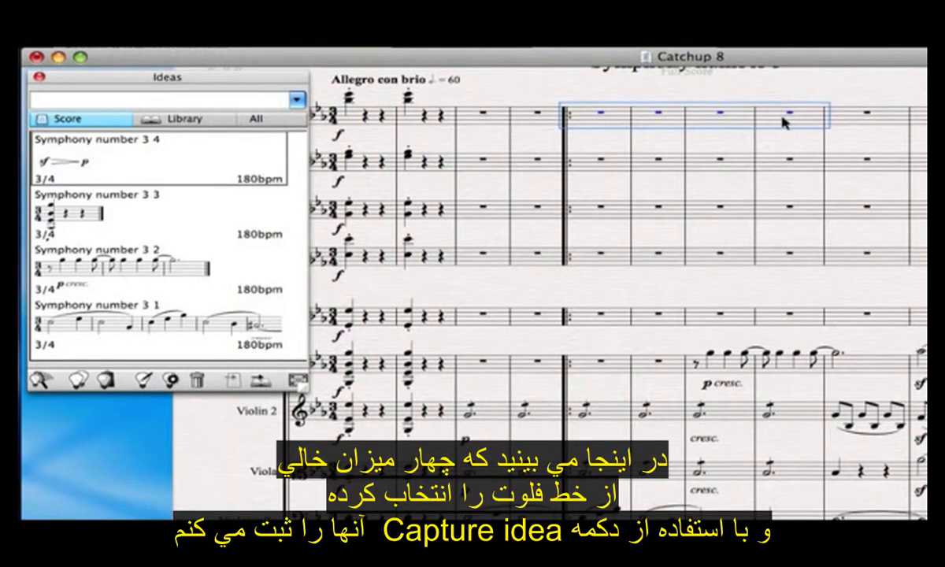
key("shift+i")
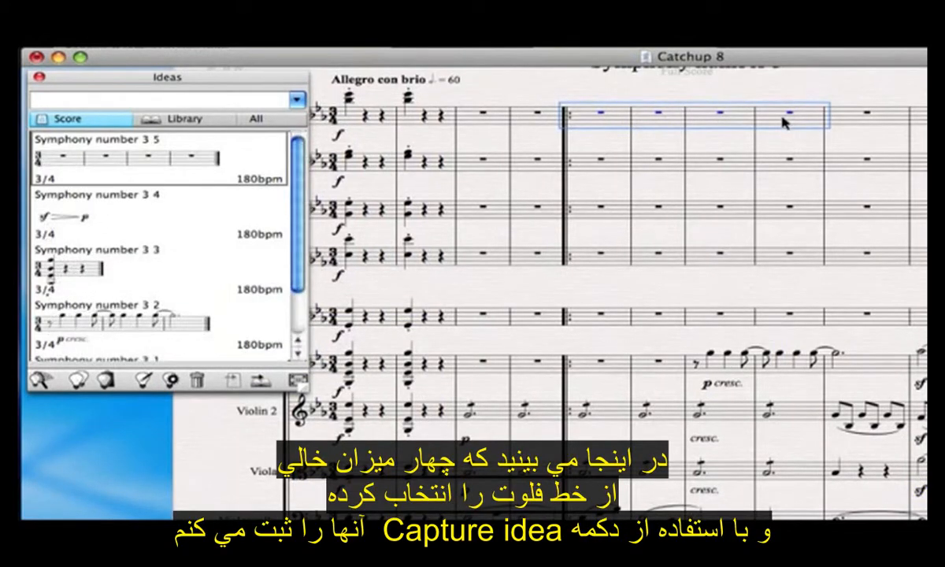
Edit the empty Flute idea, filling bar 1 with eighth notes A C D C E and thirty-second notes C E C E, and close it.
double_click(147, 157)
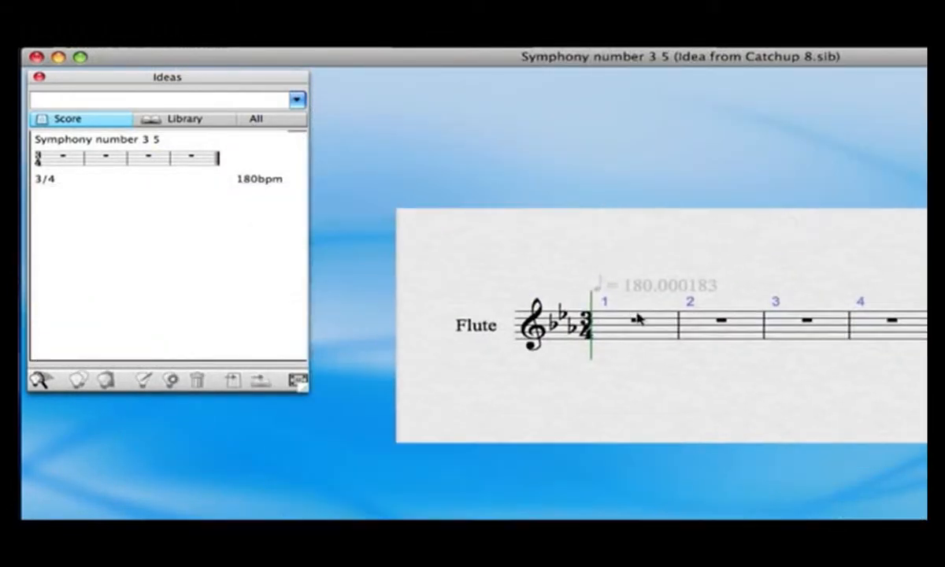
left_click(637, 324)
key("a")
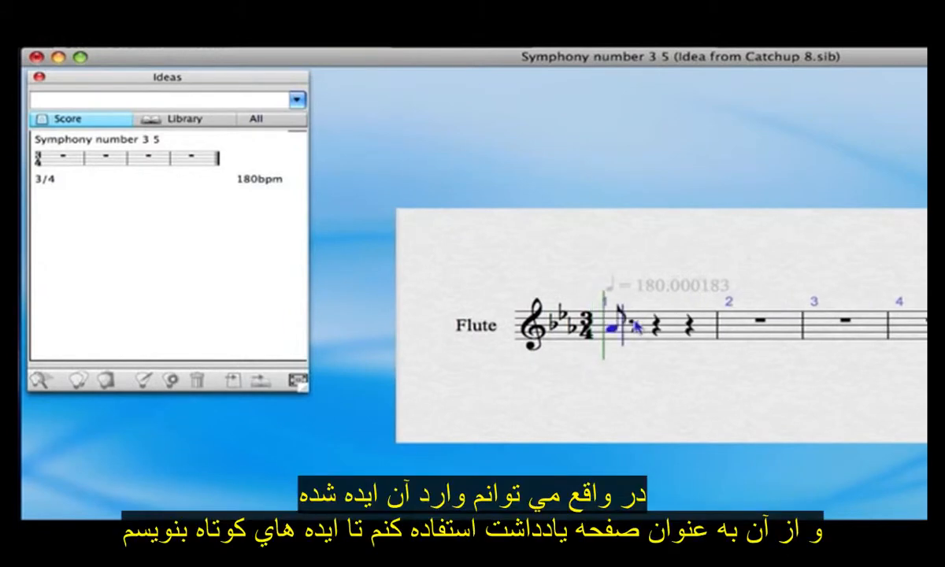
key("c")
key("d")
key("c")
key("e")
key("KP_1")
key("c")
key("e")
key("c")
key("e")
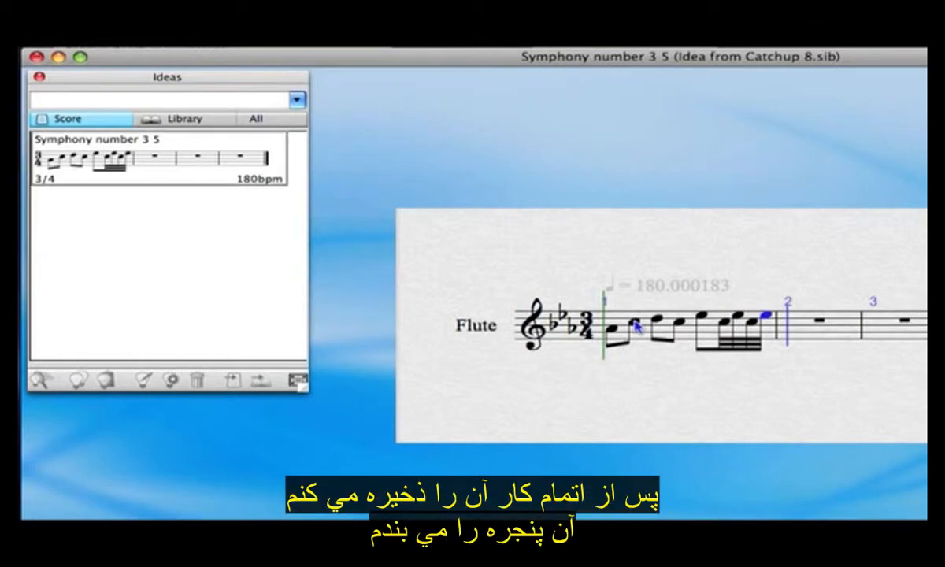
key("super+w")
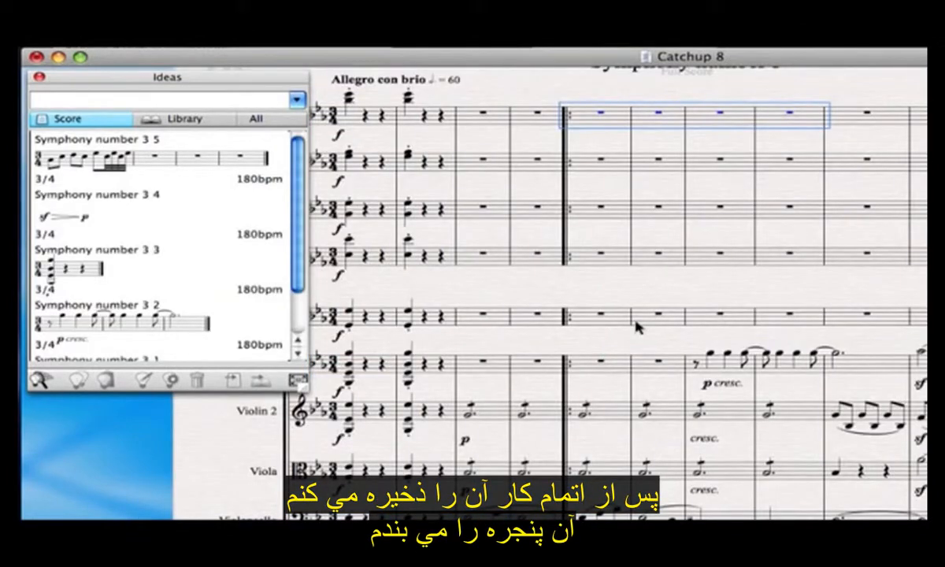
Capture the string passage from Violin 1 to Contrabass, starting at the bar with Violin 1's p cresc. entry, as an idea.
left_click(95, 158)
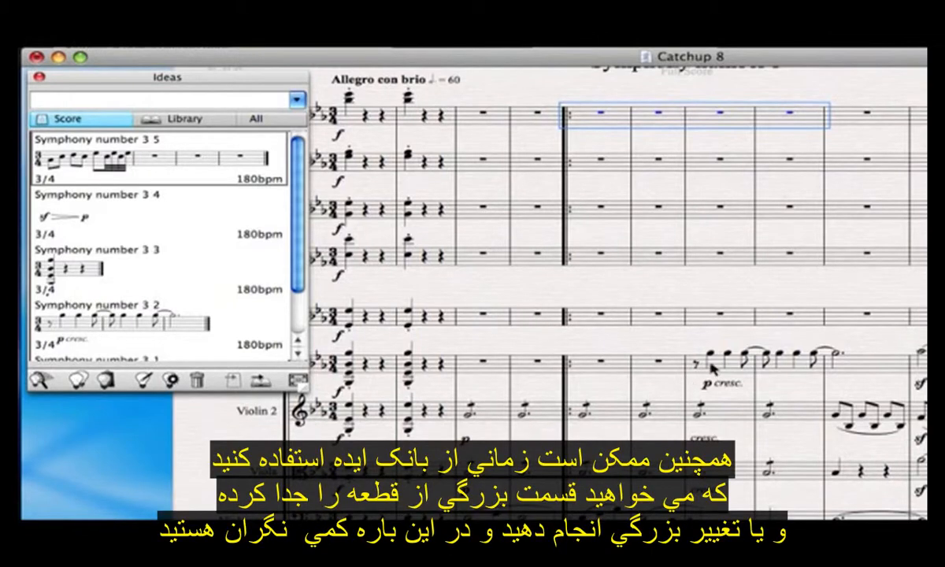
left_click_drag(745, 275, 613, 216)
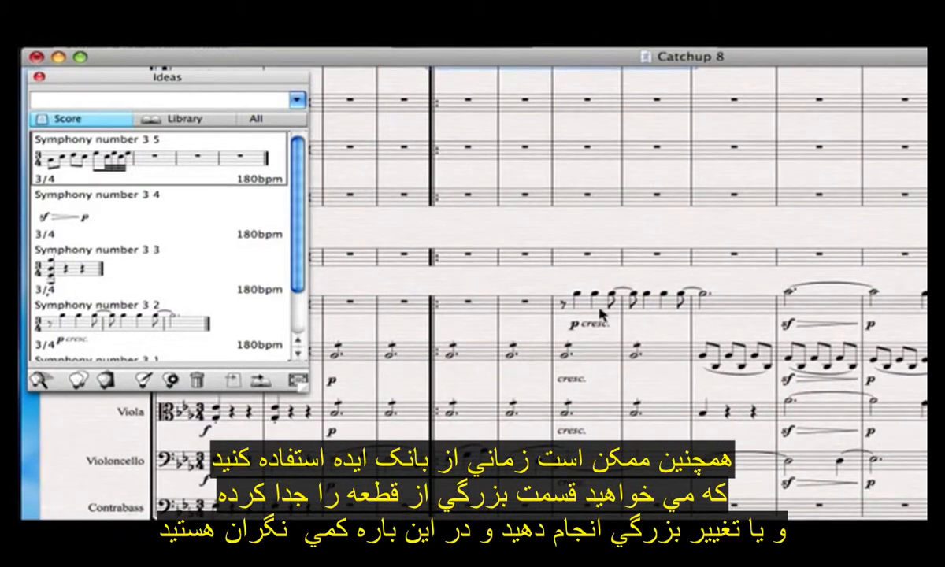
left_click(566, 296)
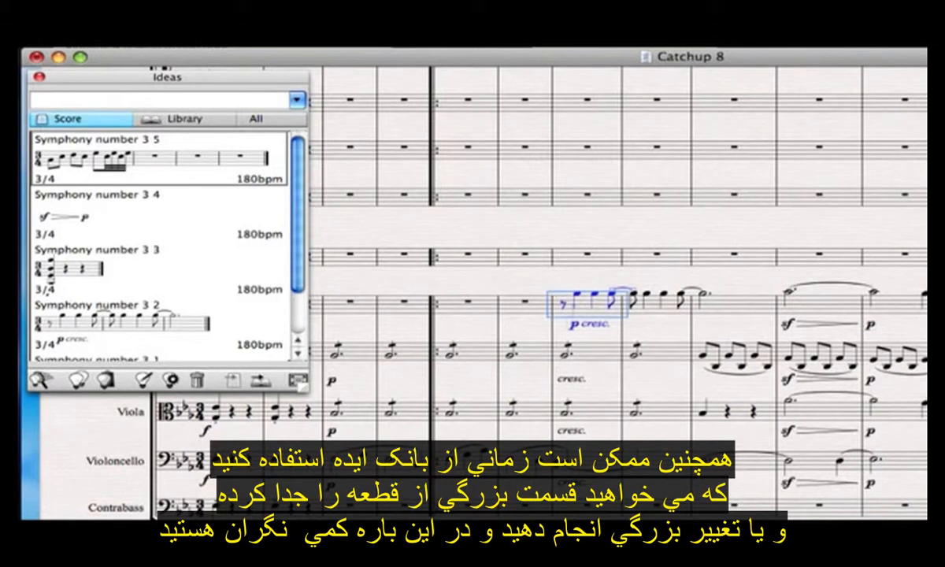
left_click(897, 506, "shift")
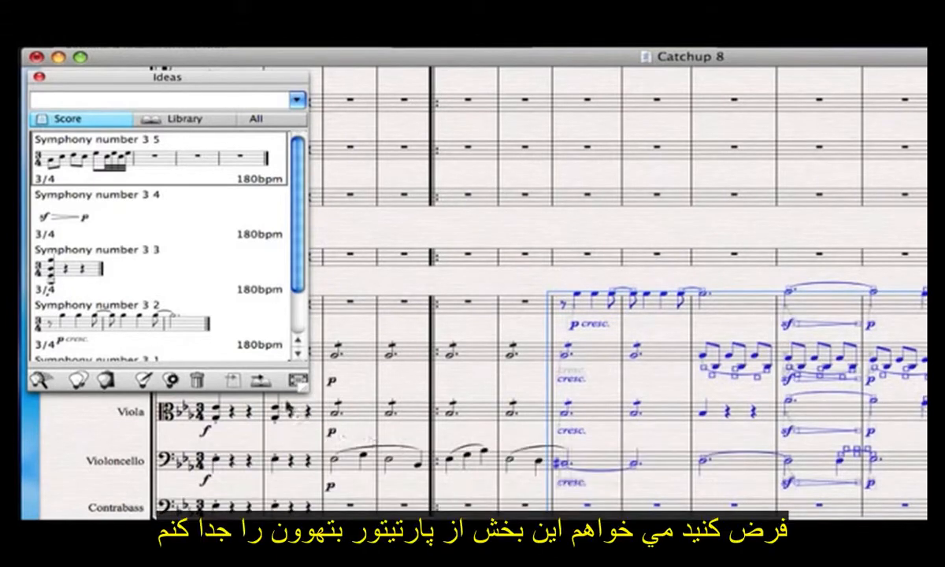
left_click(260, 381)
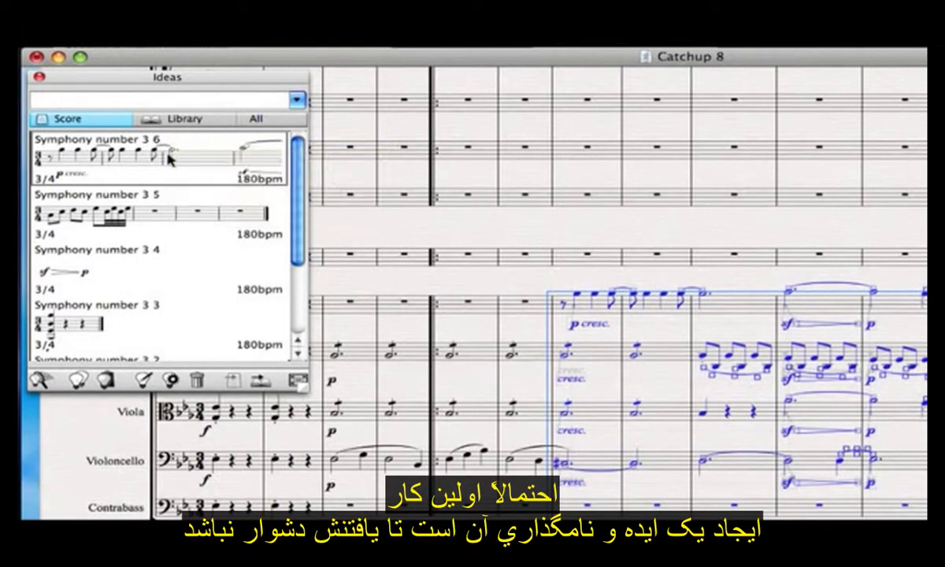
Name the newly captured string passage idea "The idea I cut out" and give it a red background colour.
mouse_move(166, 161)
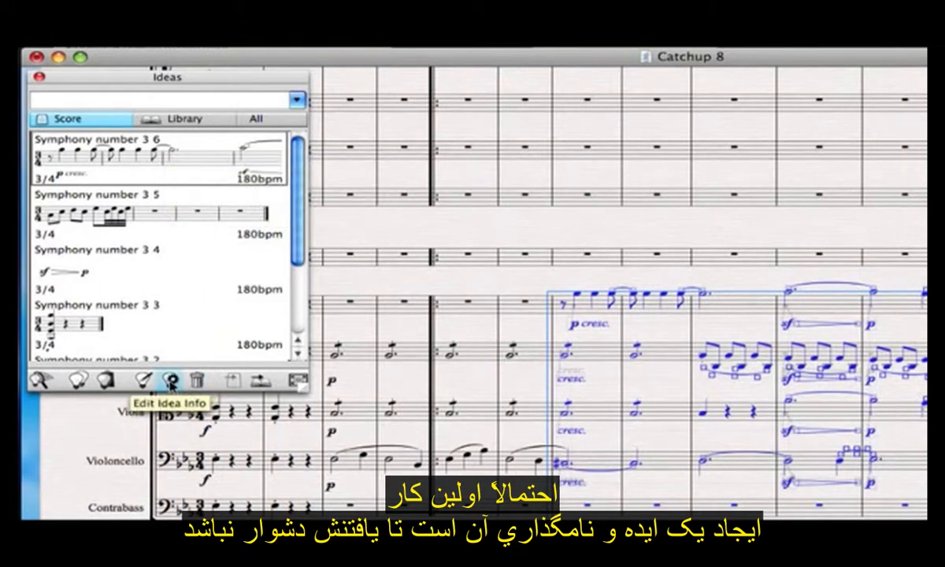
left_click(171, 381)
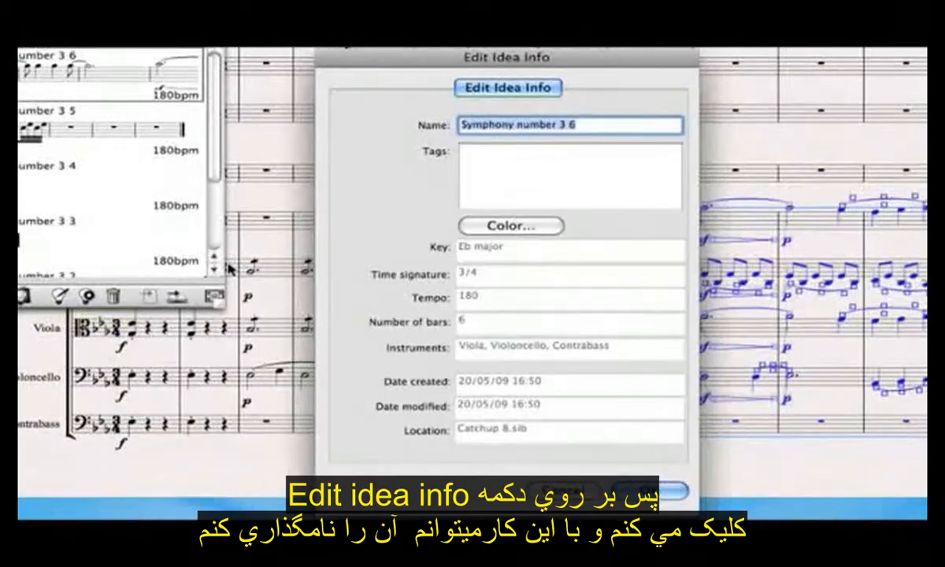
type("The idea I cut out")
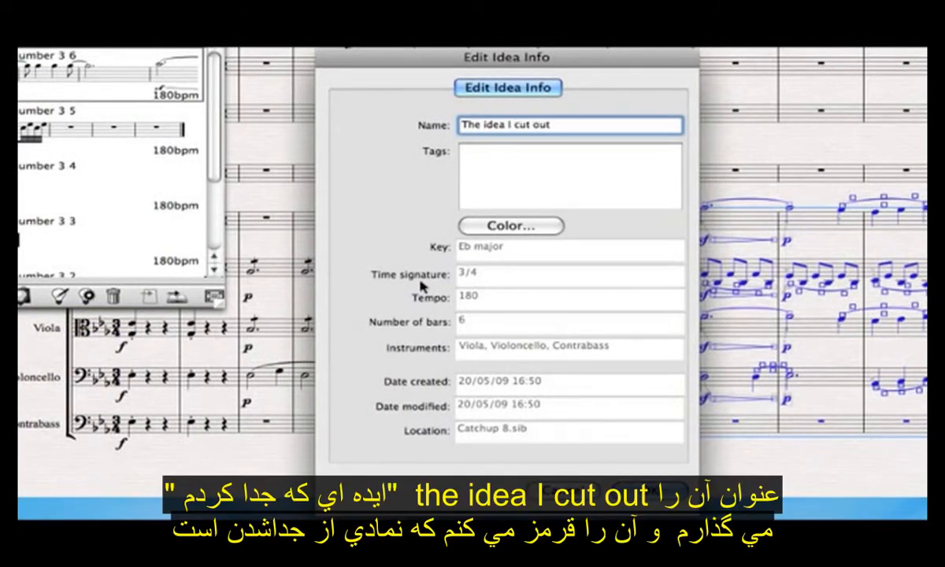
left_click(489, 226)
left_click(525, 144)
left_click(625, 470)
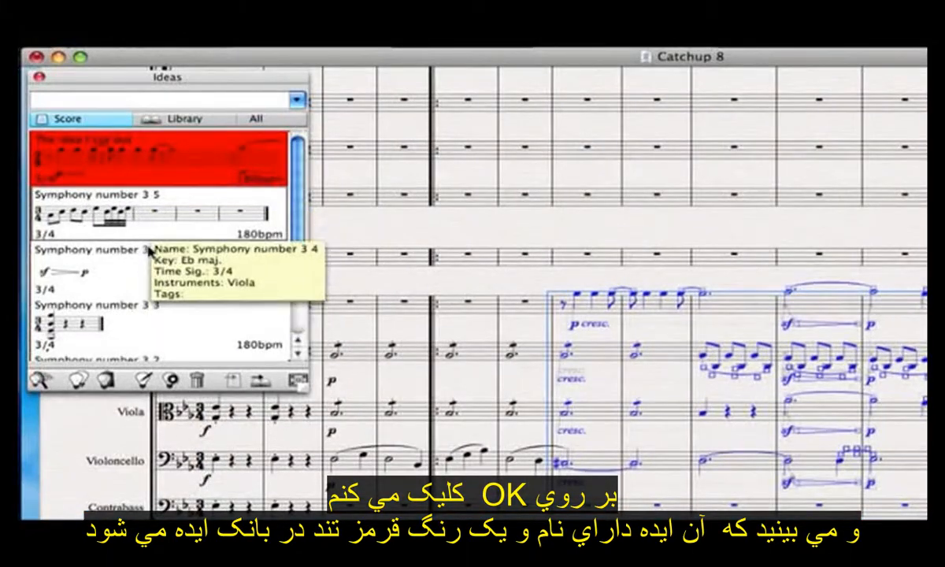
Give the Flute idea Symphony number 3 5 a pale turquoise-green background colour.
left_click(171, 379)
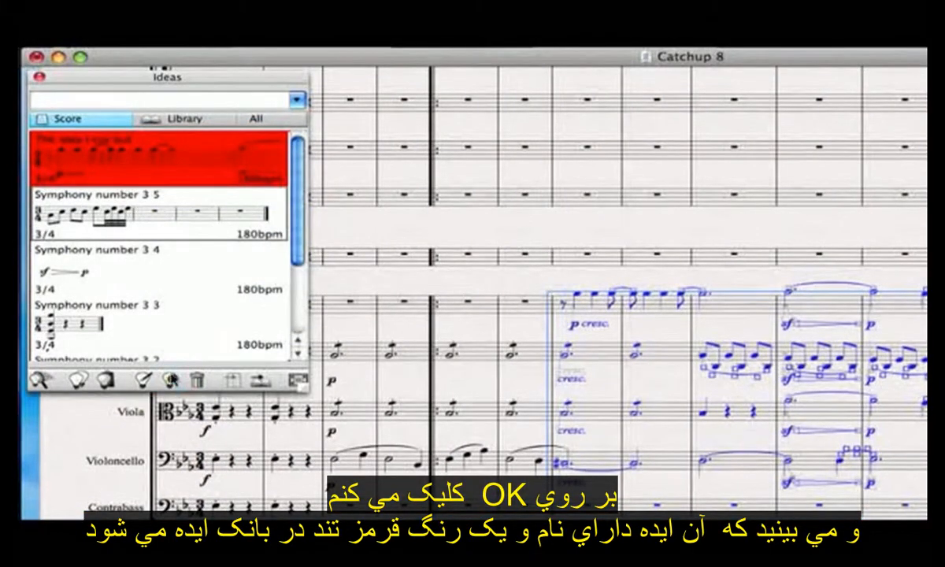
left_click(624, 311)
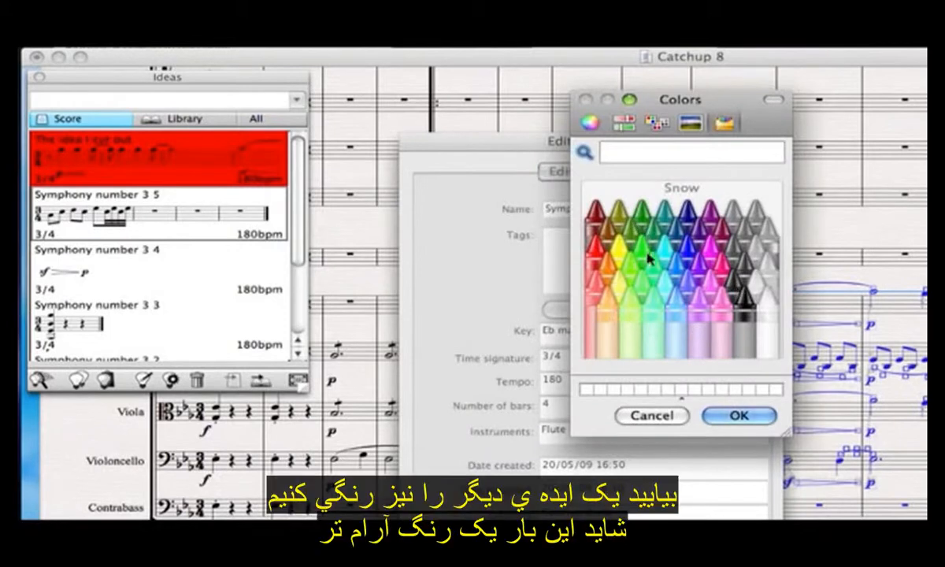
left_click(640, 295)
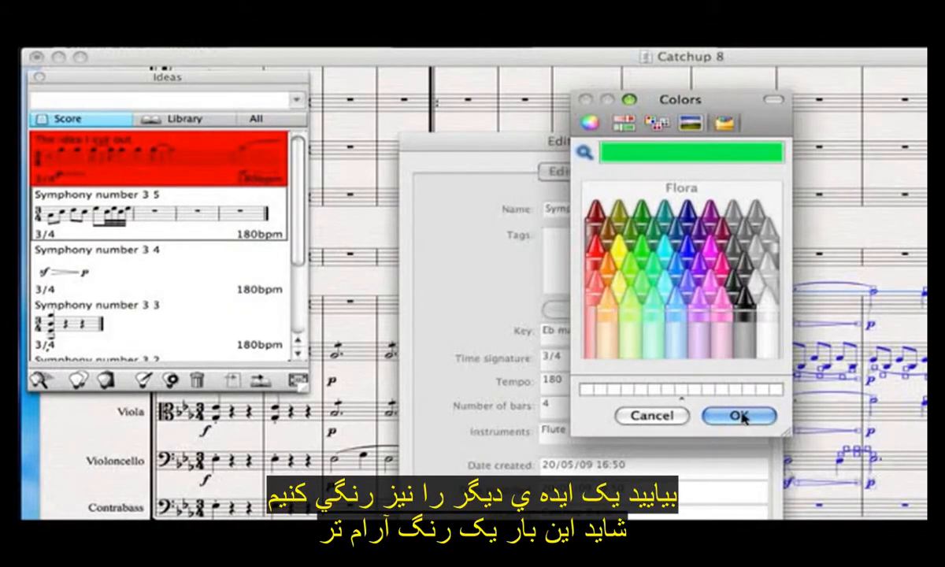
left_click(660, 316)
left_click(736, 416)
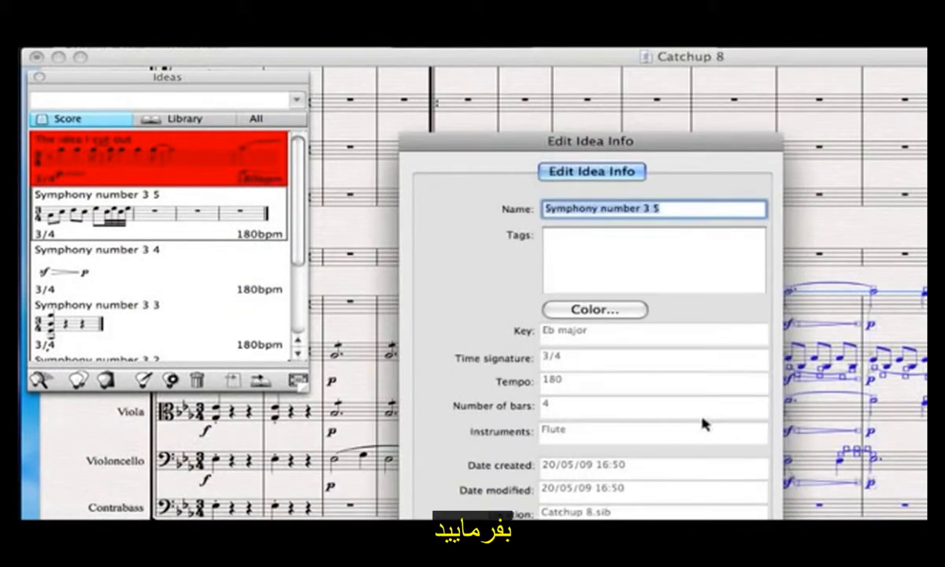
key("Return")
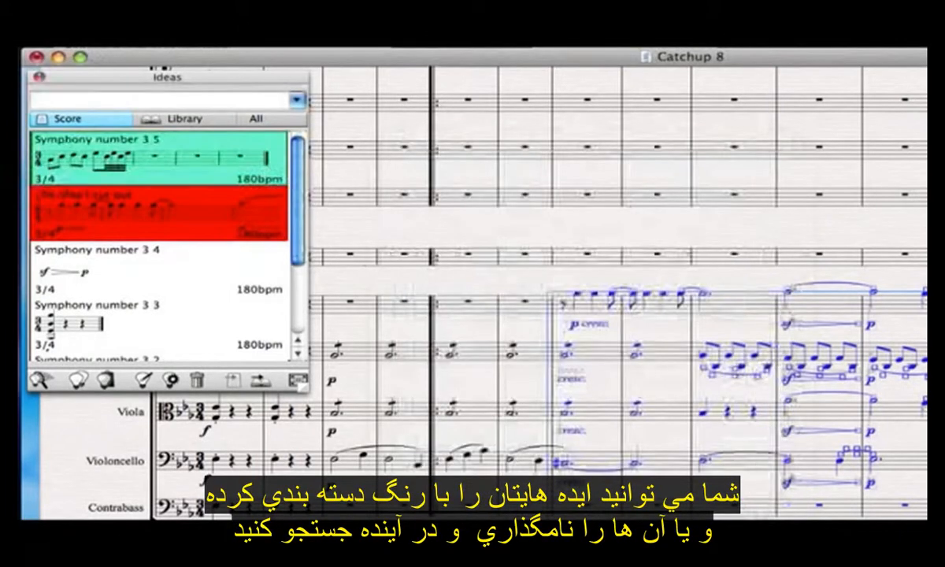
mouse_move(252, 233)
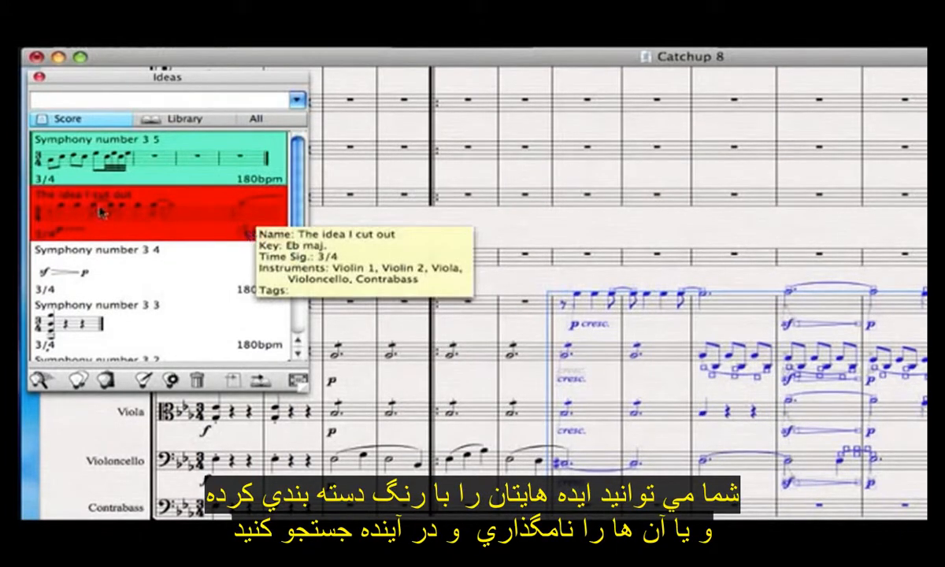
mouse_move(266, 295)
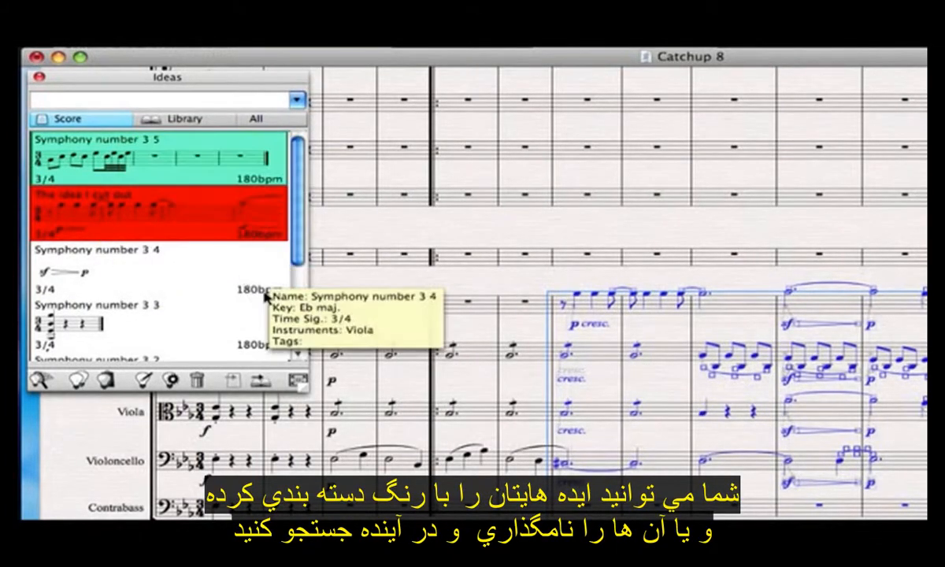
mouse_move(252, 331)
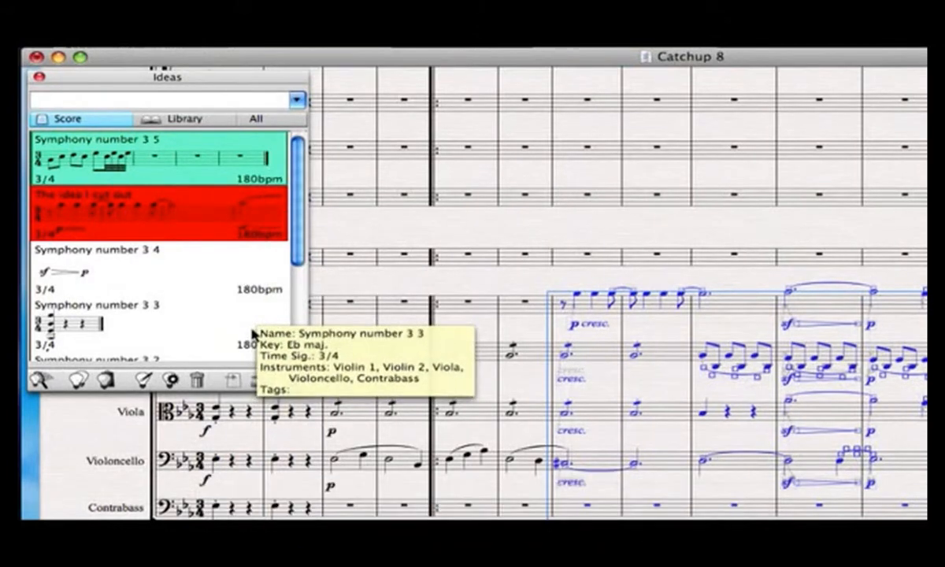
Deselect the passage and edit the opening string chord idea, placing a low note below the Violin 1 staff and altering its upper notes.
left_click(416, 280)
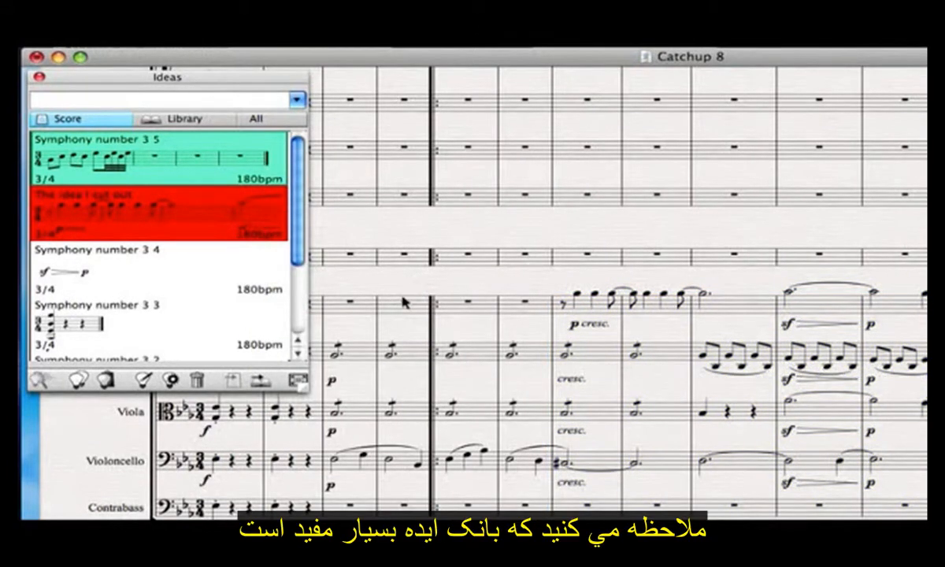
mouse_move(265, 326)
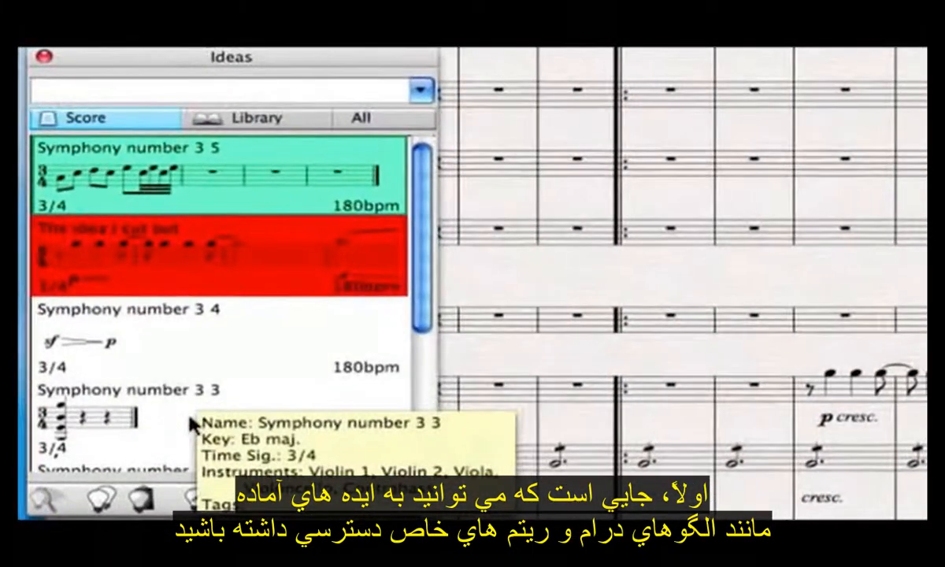
double_click(179, 395)
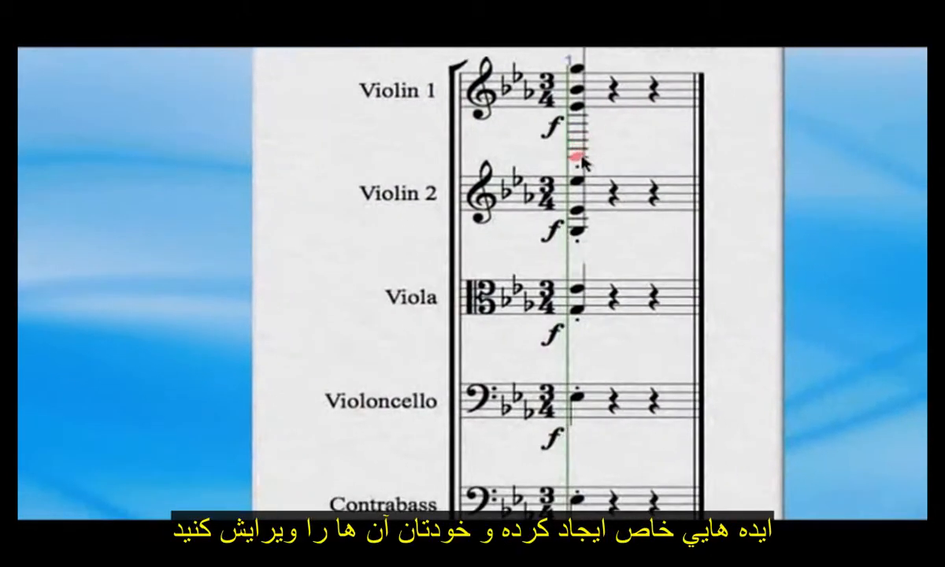
left_click(580, 140)
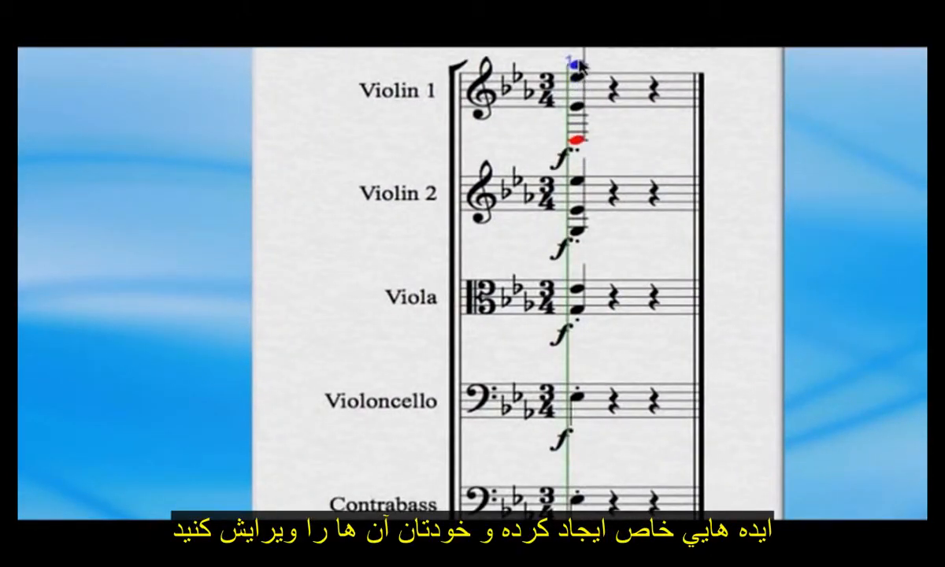
left_click_drag(577, 181, 577, 190)
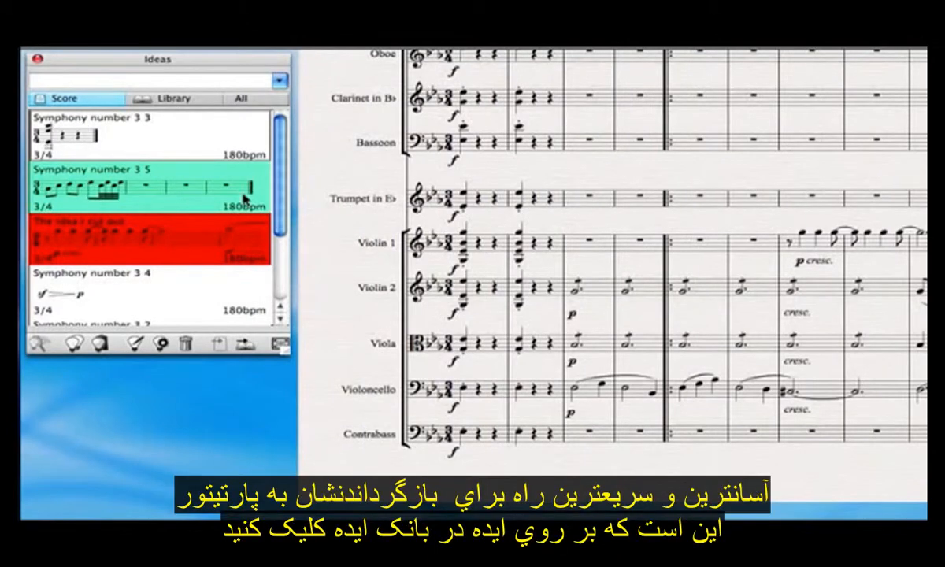
Paste the green Flute idea into the Flute staff, starting at the second bar after the start-repeat barline.
left_click(119, 192)
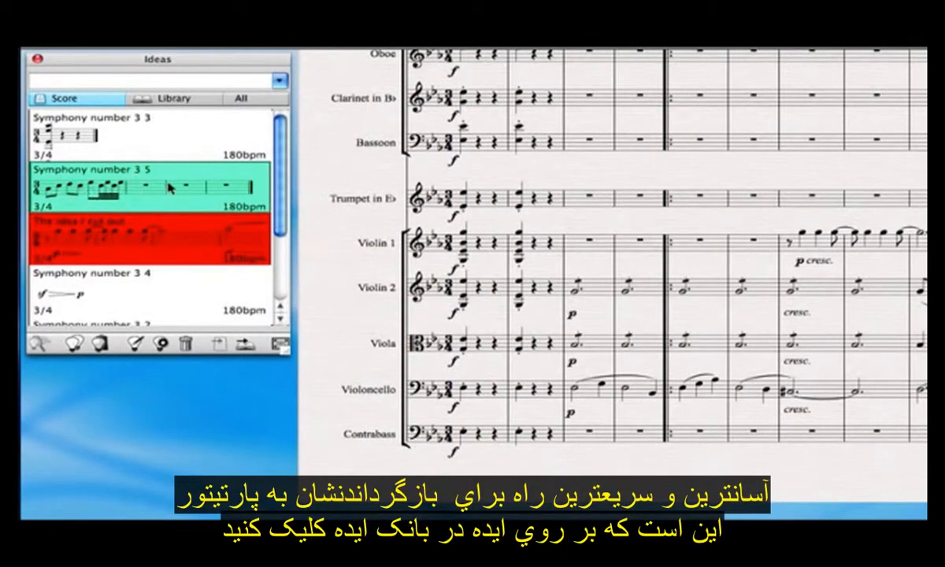
left_click_drag(554, 203, 484, 466)
left_click(672, 281)
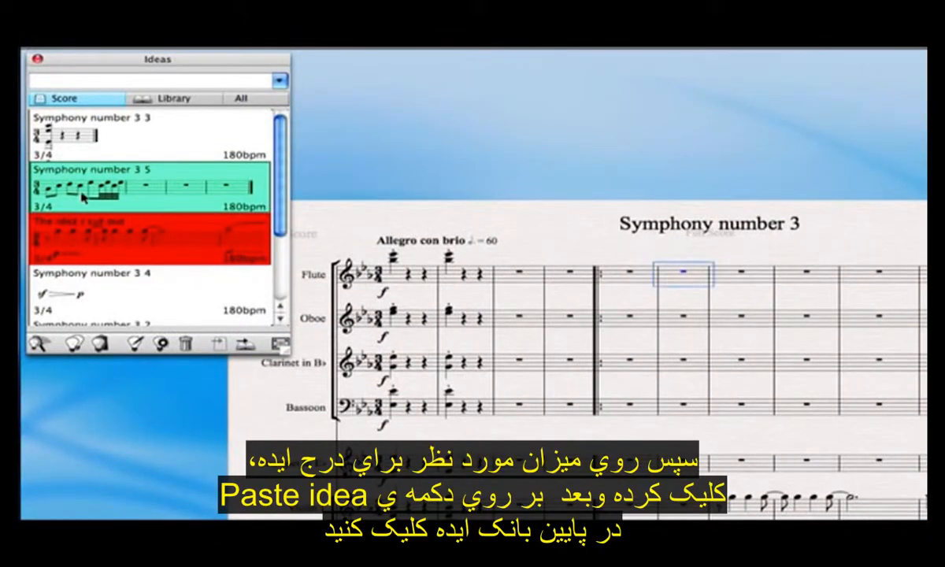
left_click(100, 347)
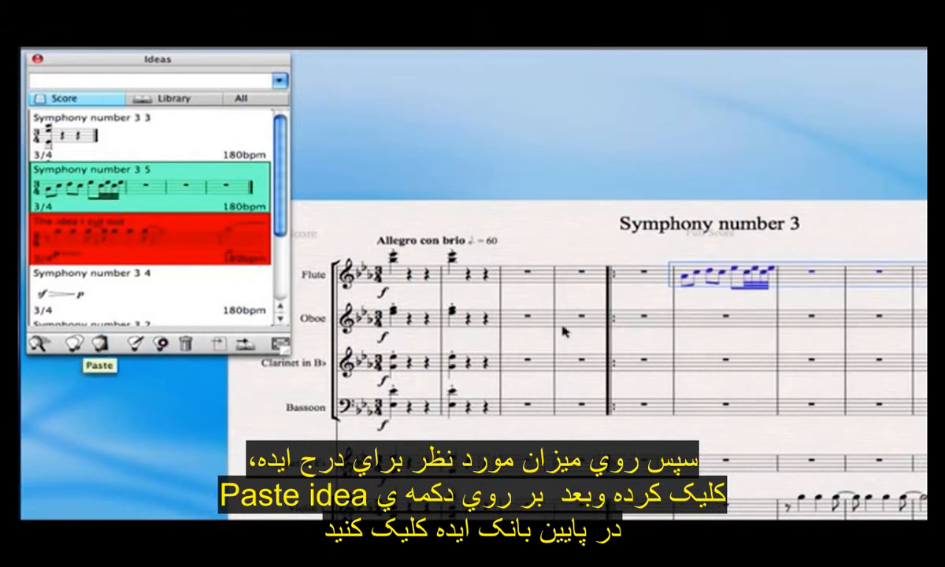